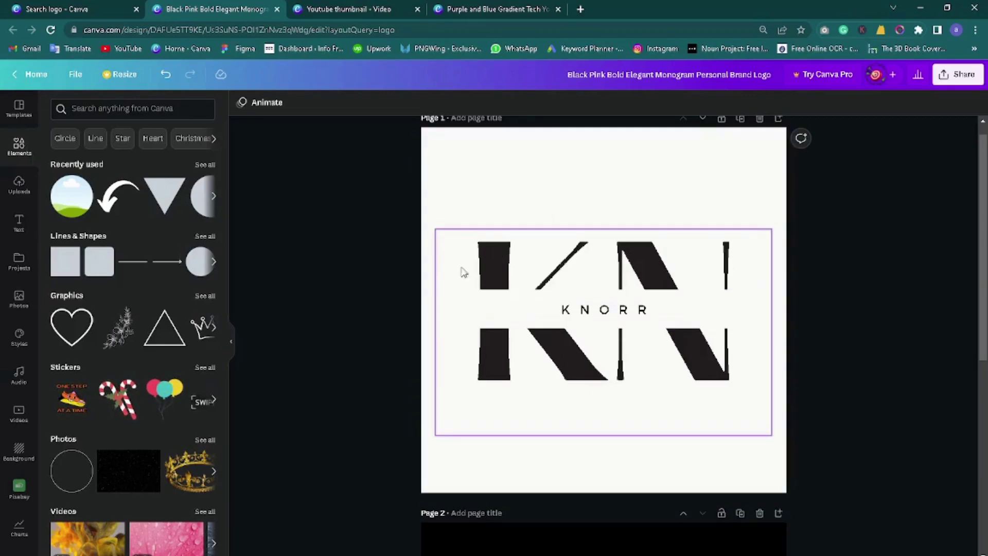
- Delete the large KN shapes and the KNORR text so page 1 is blank
{"action": "left_click", "coordinate": [521, 264]}
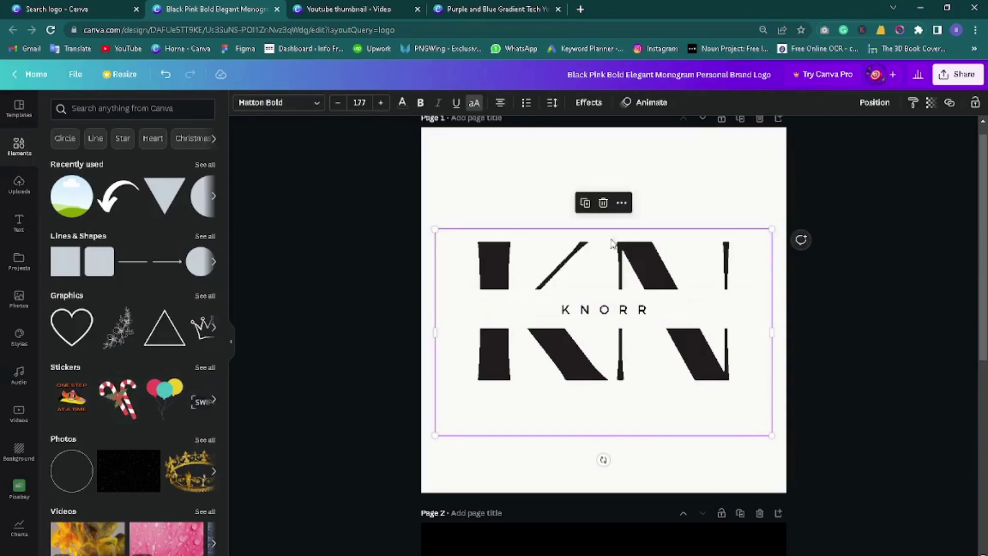
{"action": "left_click", "coordinate": [428, 216]}
{"action": "left_click", "coordinate": [547, 247]}
{"action": "key", "text": "Delete"}
{"action": "left_click", "coordinate": [530, 308]}
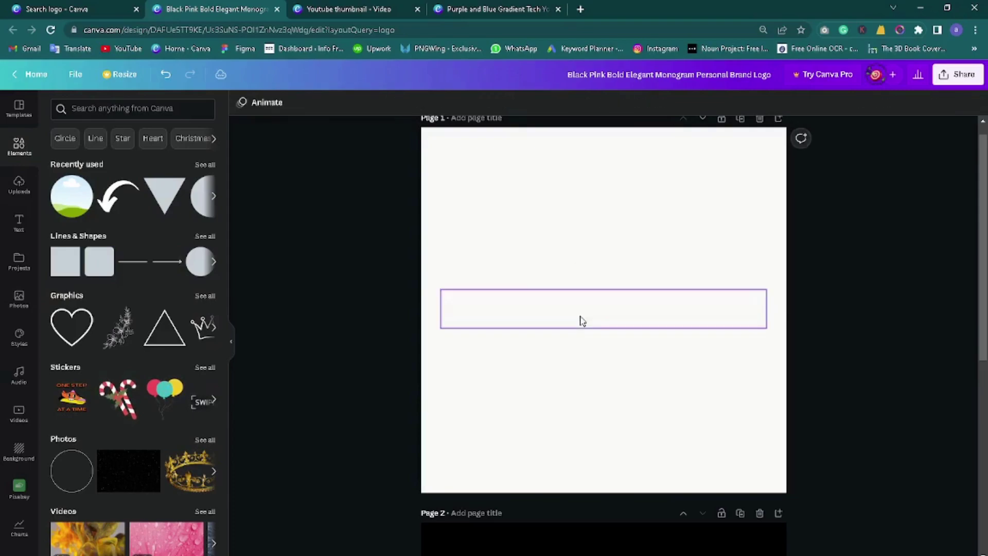
{"action": "key", "text": "Delete"}
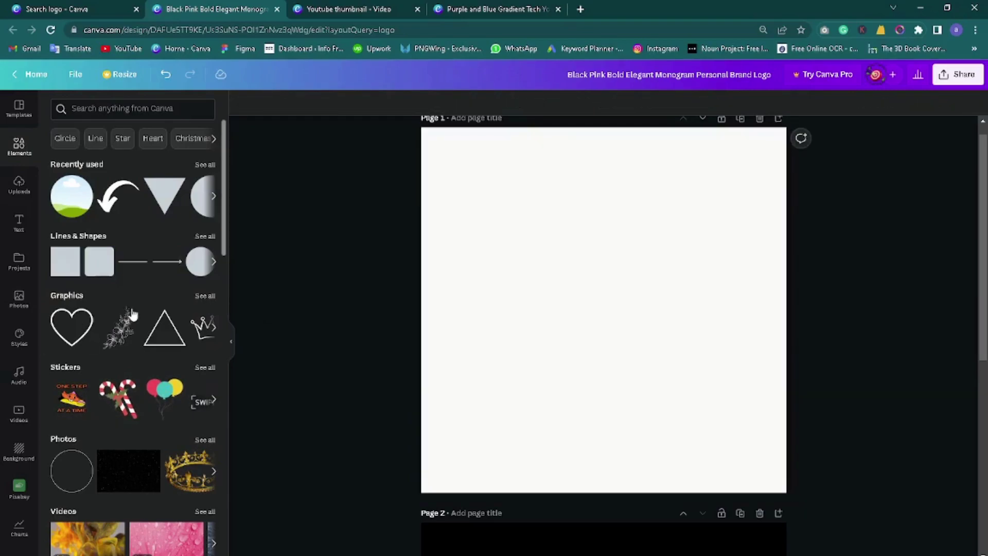
{"action": "left_click", "coordinate": [20, 224]}
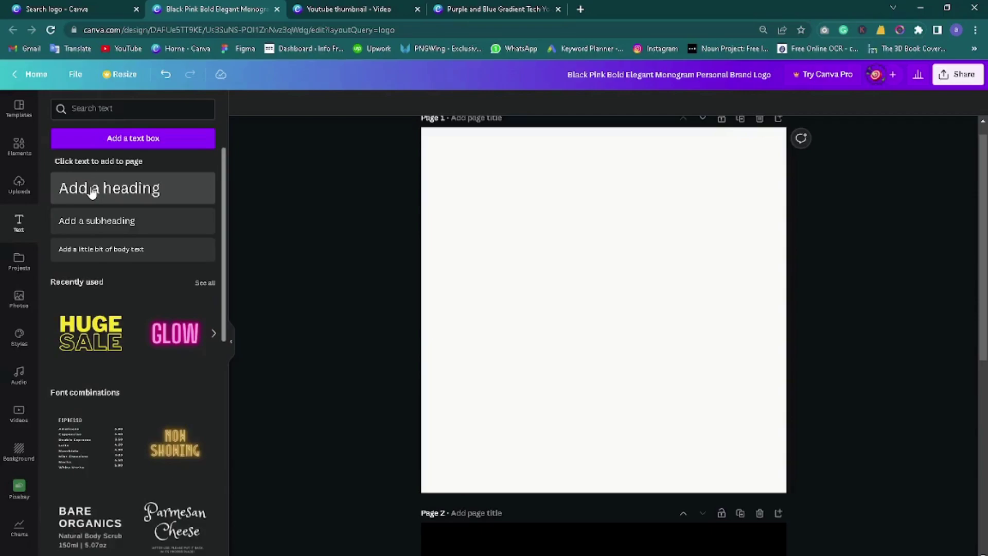
- Add a heading and change its text to 'INFO'
{"action": "left_click", "coordinate": [92, 191]}
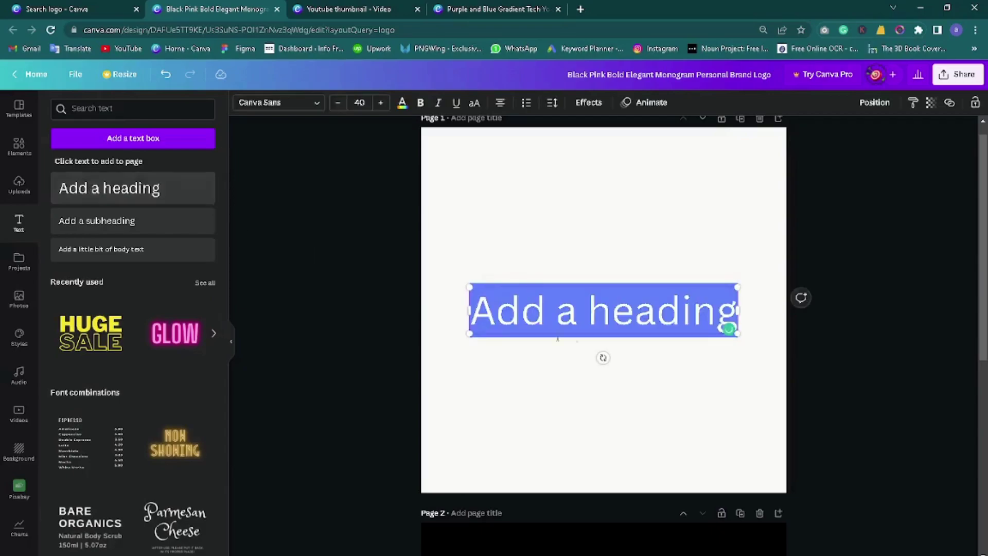
{"action": "left_click", "coordinate": [389, 329]}
{"action": "left_click_drag", "start_coordinate": [552, 318], "coordinate": [552, 268]}
{"action": "double_click", "coordinate": [728, 279]}
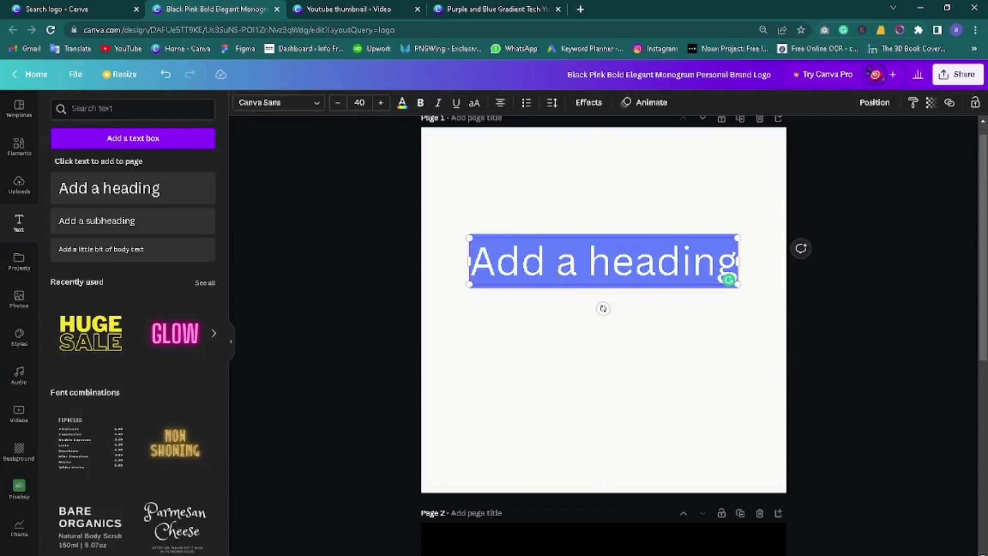
{"action": "type", "text": "INfo"}
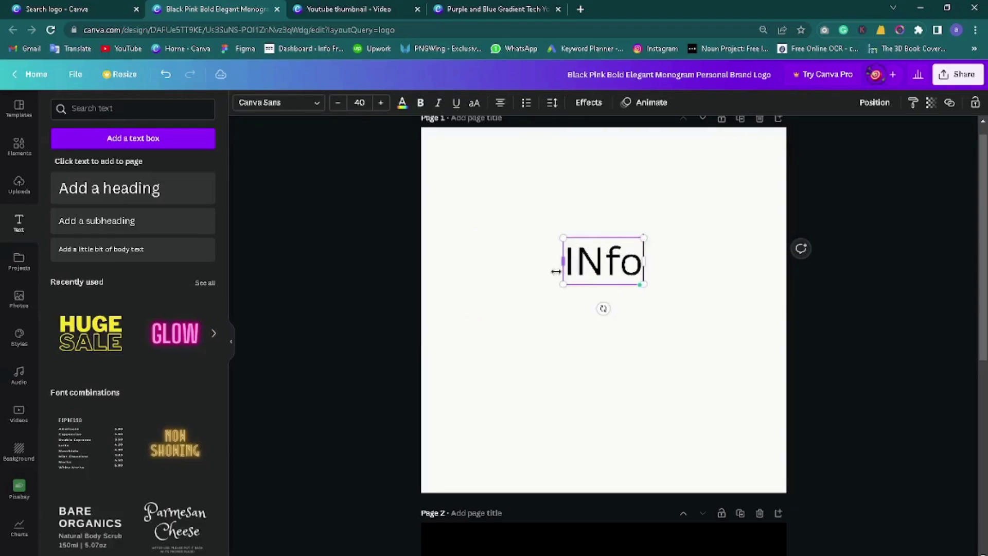
{"action": "key", "text": "BackSpace"}
{"action": "key", "text": "BackSpace"}
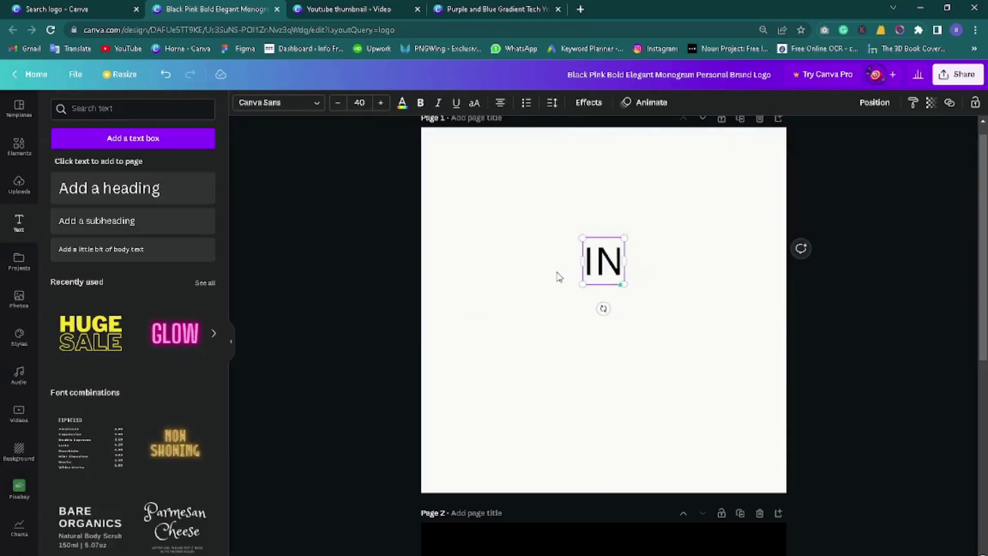
{"action": "type", "text": "Fo"}
{"action": "key", "text": "BackSpace"}
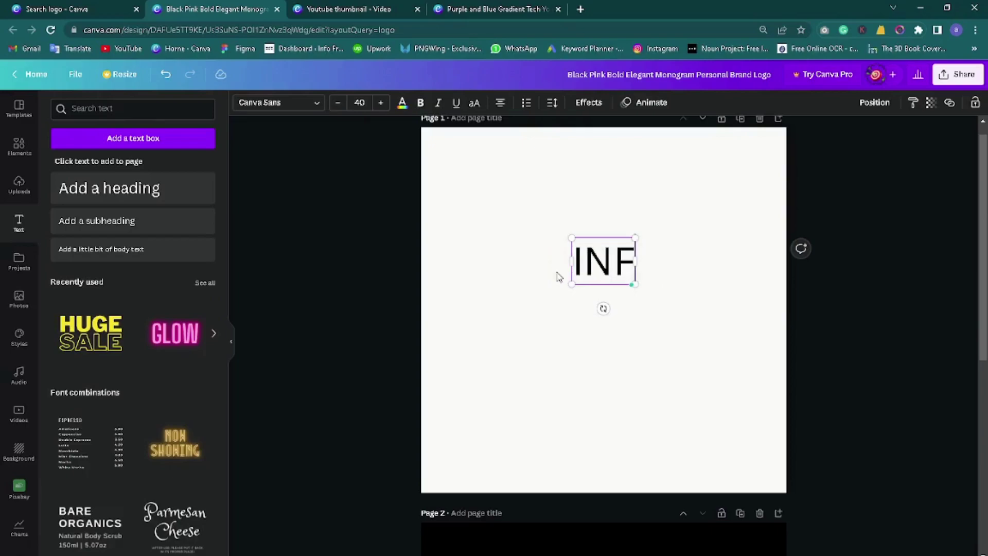
{"action": "type", "text": "O"}
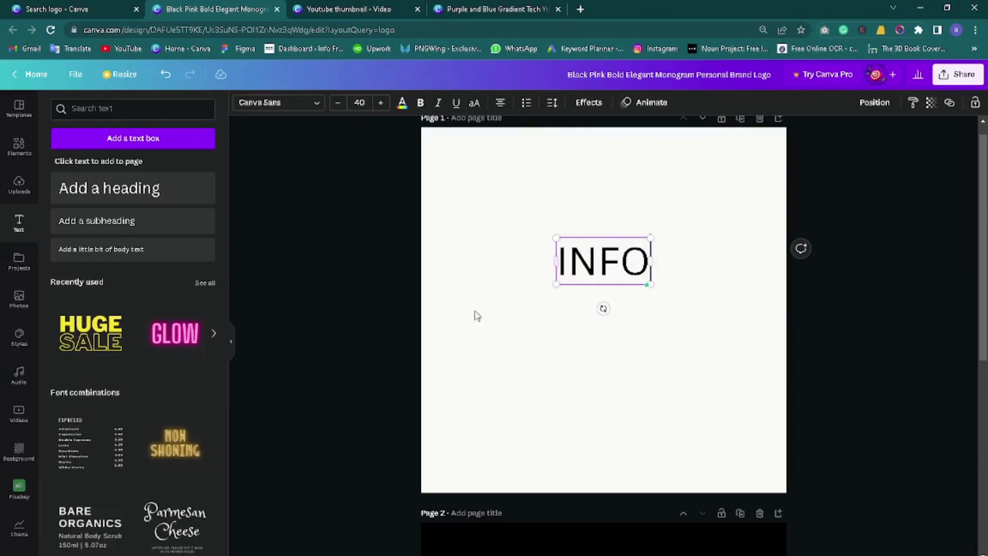
{"action": "left_click", "coordinate": [477, 319]}
- Enlarge the INFO lettering and centre it on the page
{"action": "left_click", "coordinate": [641, 272]}
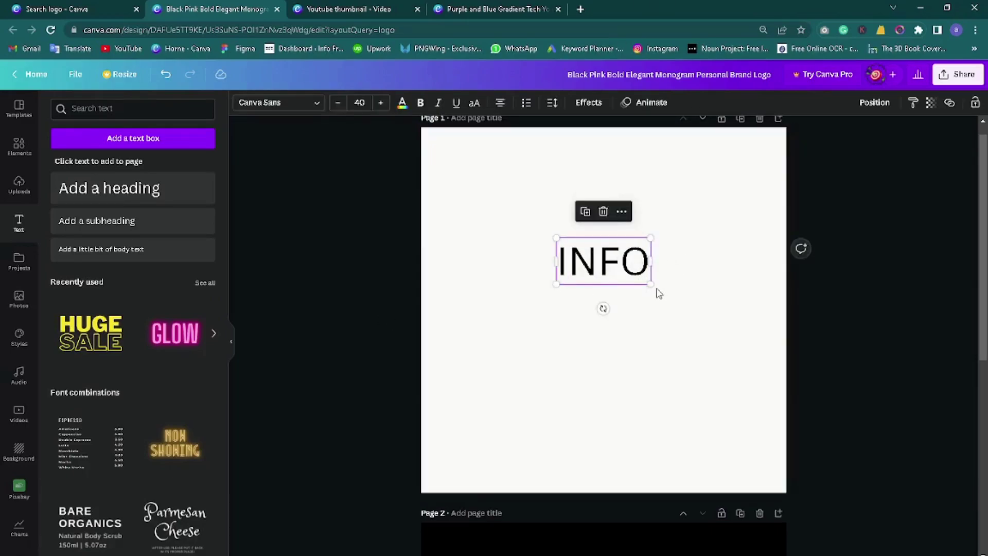
{"action": "left_click_drag", "start_coordinate": [651, 285], "coordinate": [728, 412]}
{"action": "left_click_drag", "start_coordinate": [671, 320], "coordinate": [614, 325]}
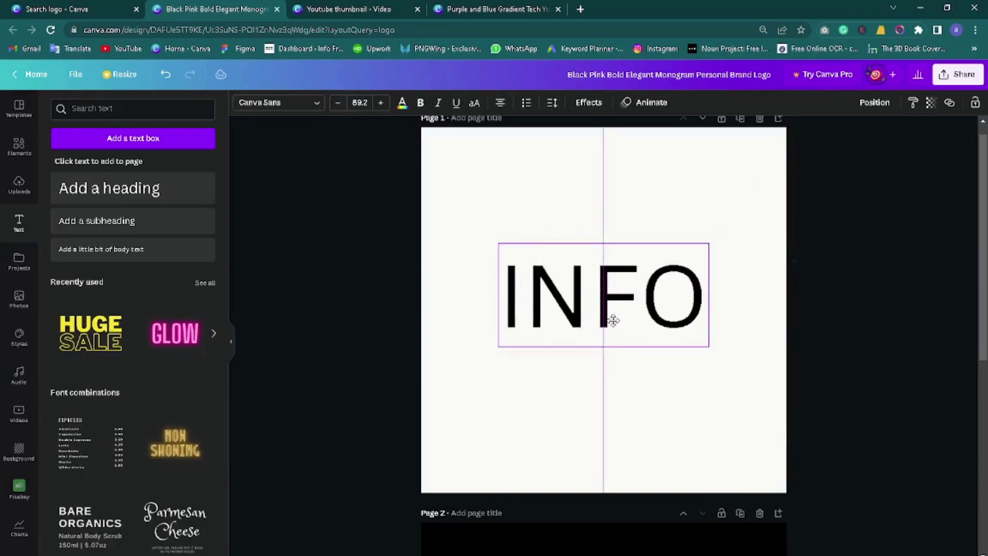
{"action": "left_click_drag", "start_coordinate": [497, 347], "coordinate": [441, 375]}
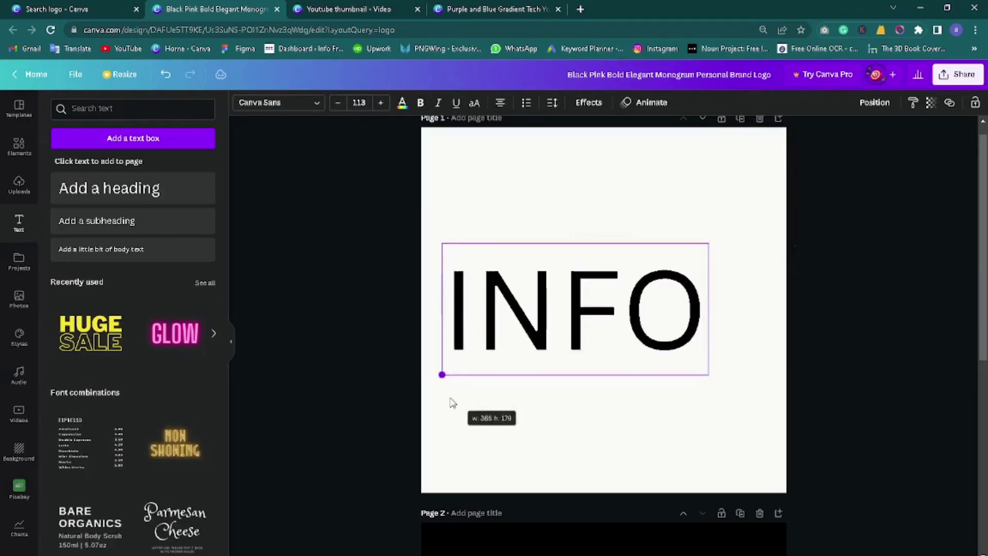
{"action": "left_click_drag", "start_coordinate": [571, 334], "coordinate": [600, 332]}
{"action": "left_click", "coordinate": [397, 341]}
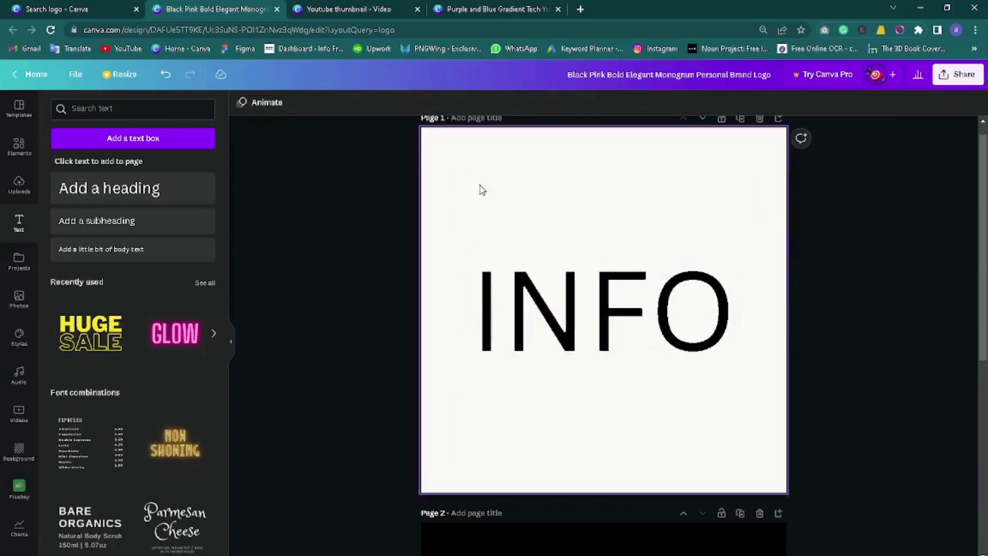
{"action": "scroll", "coordinate": [273, 219], "scroll_direction": "up", "scroll_amount": 1}
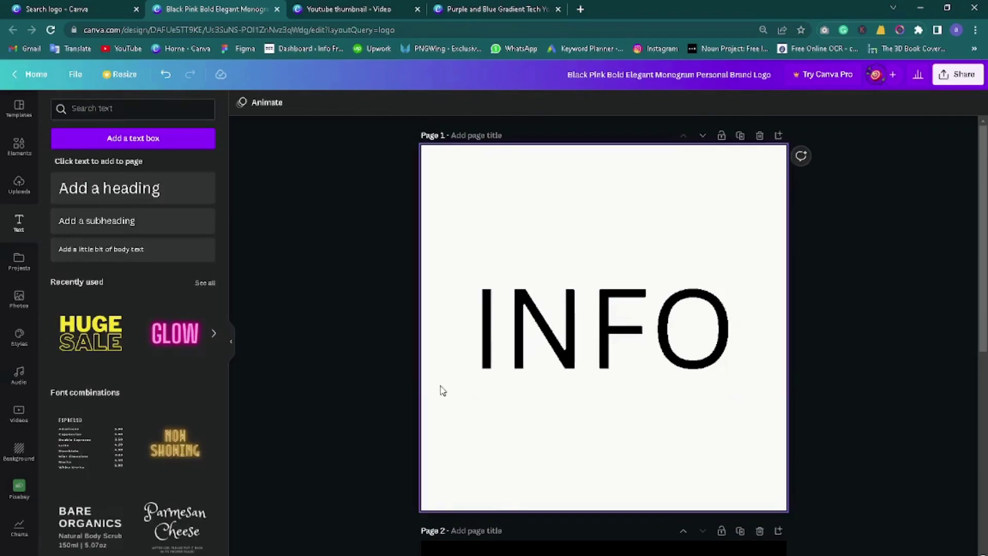
- Add a square, reshape it into a page-wide thin bar across INFO, and make it white
{"action": "left_click", "coordinate": [19, 147]}
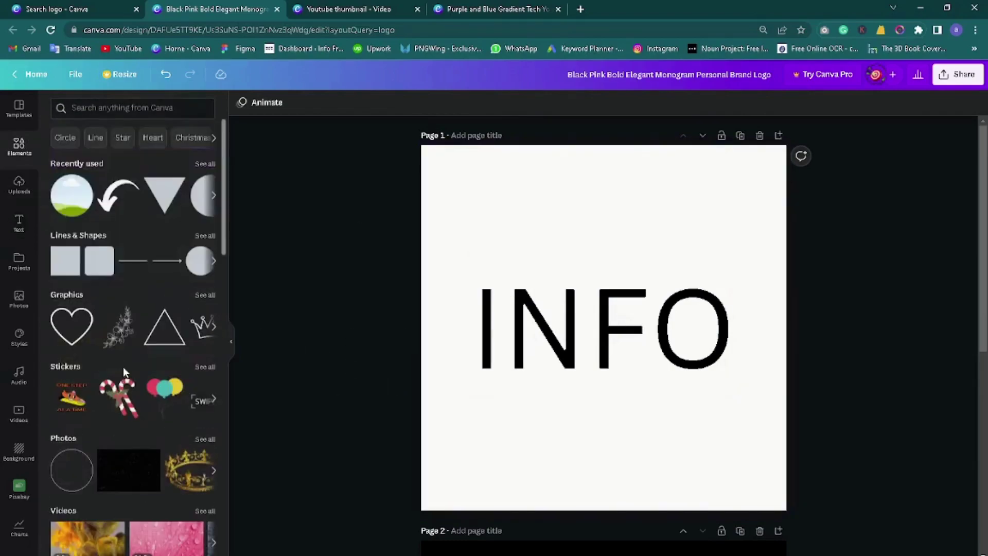
{"action": "left_click", "coordinate": [78, 261]}
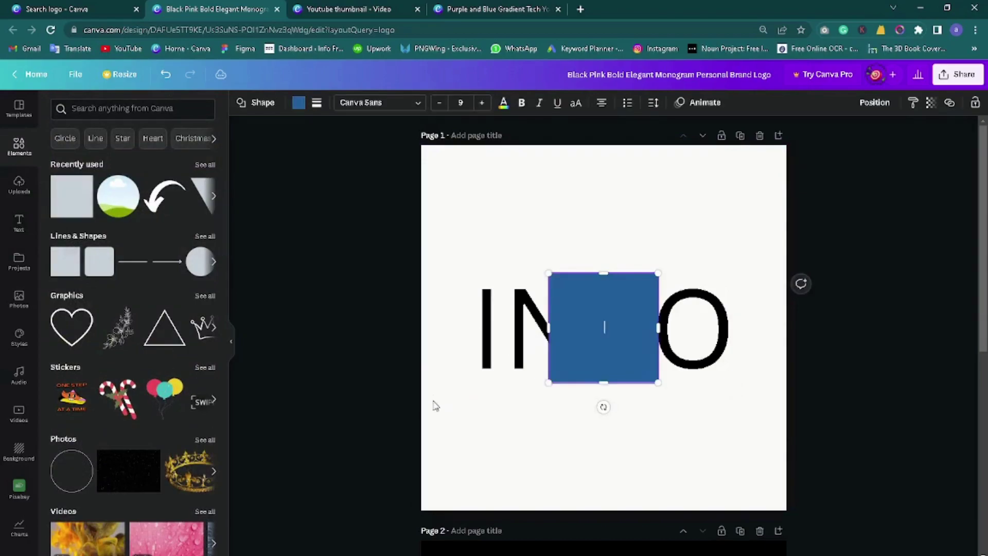
{"action": "left_click", "coordinate": [329, 348]}
{"action": "left_click", "coordinate": [633, 282]}
{"action": "mouse_move", "coordinate": [603, 272]}
{"action": "left_mouse_down"}
{"action": "mouse_move", "coordinate": [606, 349]}
{"action": "mouse_move", "coordinate": [595, 331]}
{"action": "left_mouse_up"}
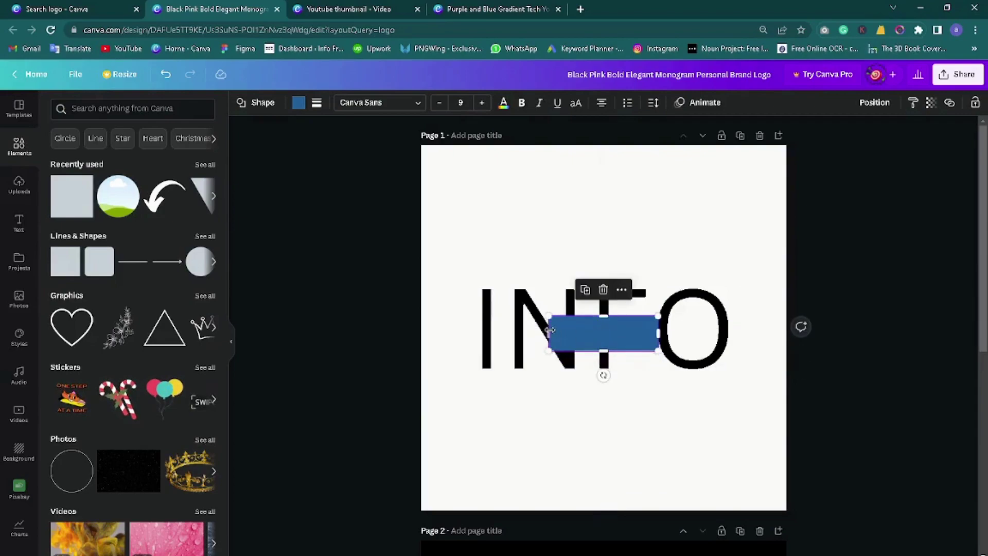
{"action": "left_click_drag", "start_coordinate": [547, 334], "coordinate": [340, 334]}
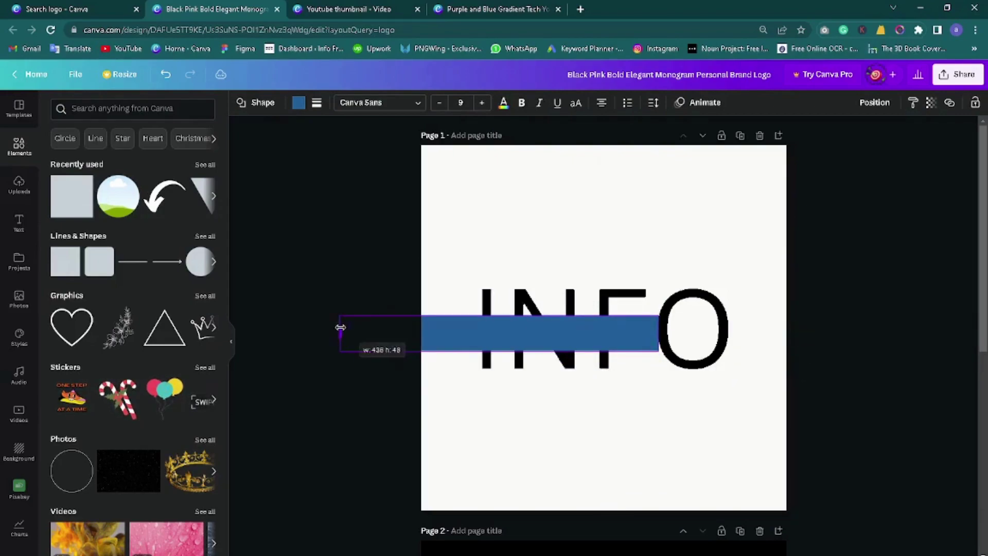
{"action": "left_click_drag", "start_coordinate": [659, 334], "coordinate": [821, 333]}
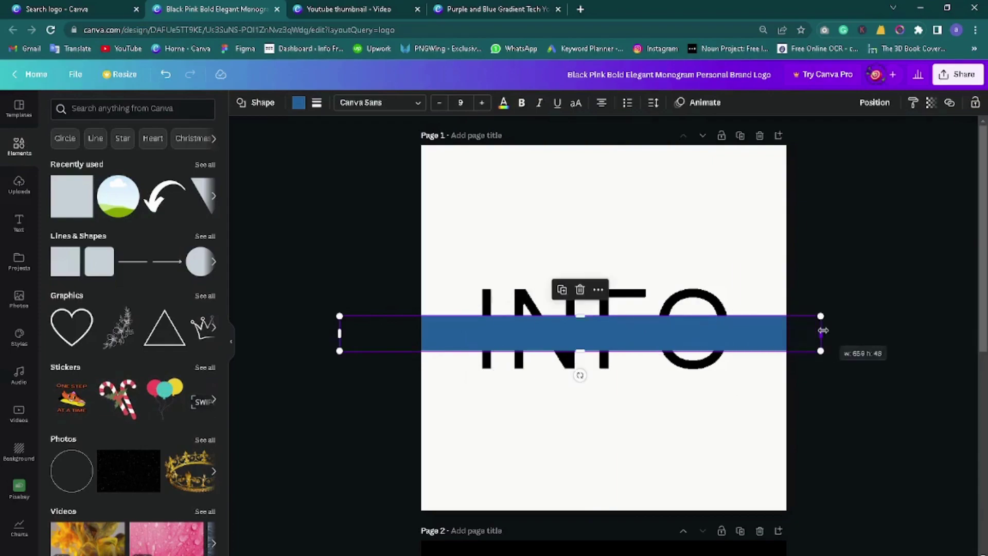
{"action": "left_click", "coordinate": [298, 103]}
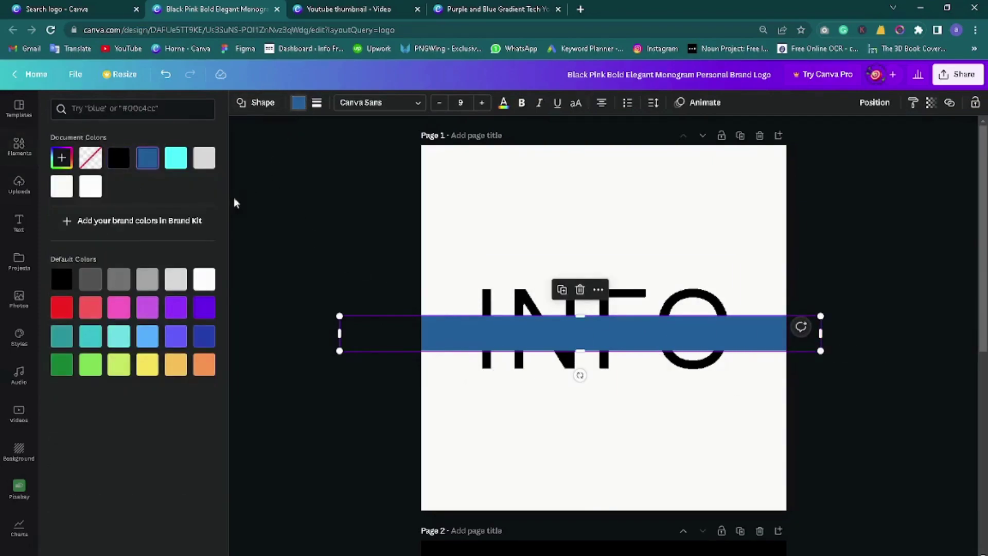
{"action": "left_click", "coordinate": [89, 184]}
{"action": "left_click", "coordinate": [313, 240]}
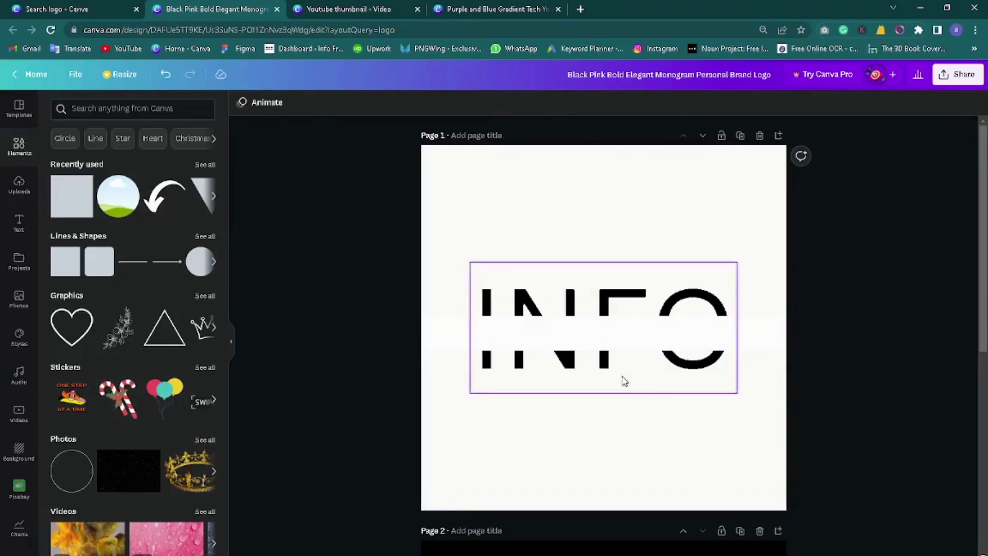
- Add a subheading reading 'Free Hub' and nudge it down onto the white band
{"action": "left_click", "coordinate": [19, 223]}
{"action": "left_click", "coordinate": [114, 222]}
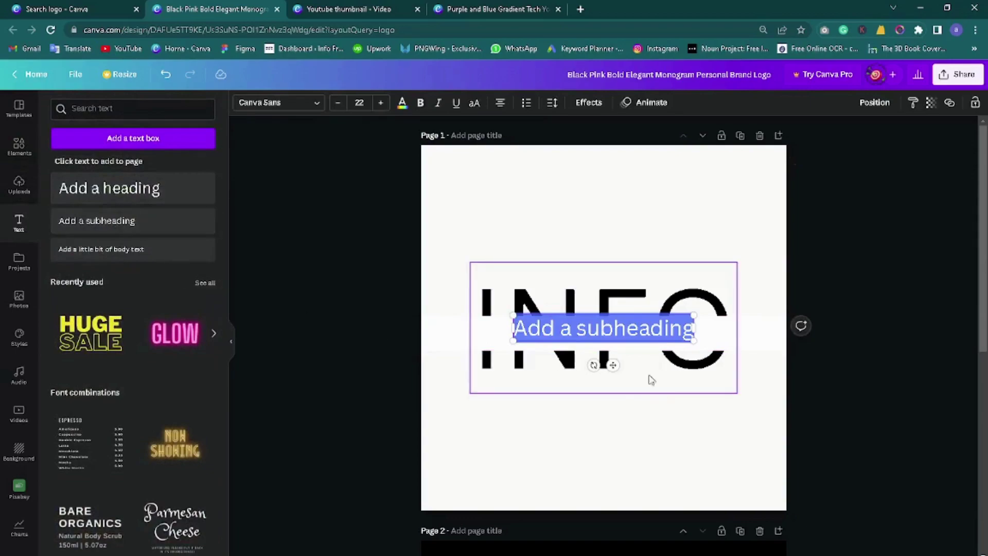
{"action": "type", "text": "Fr"}
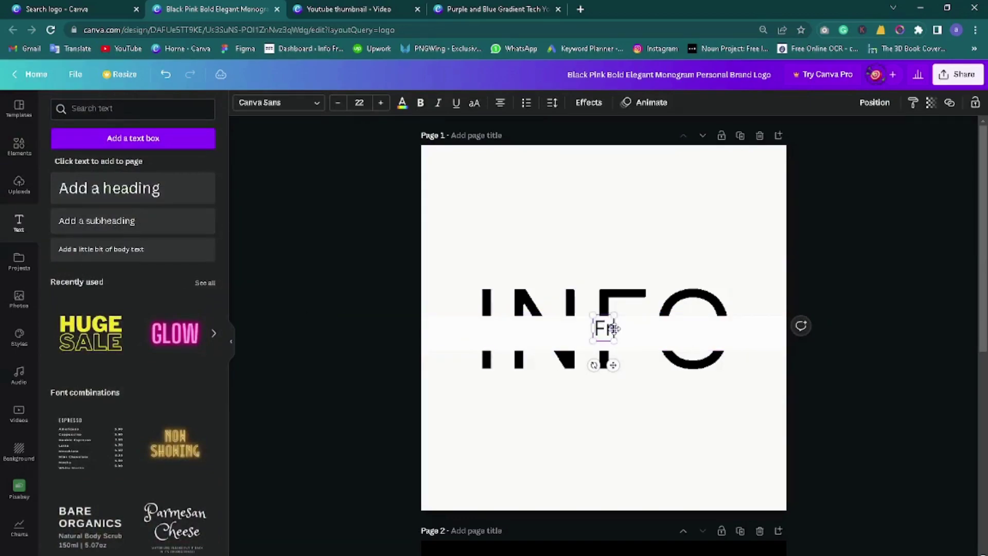
{"action": "type", "text": "ee"}
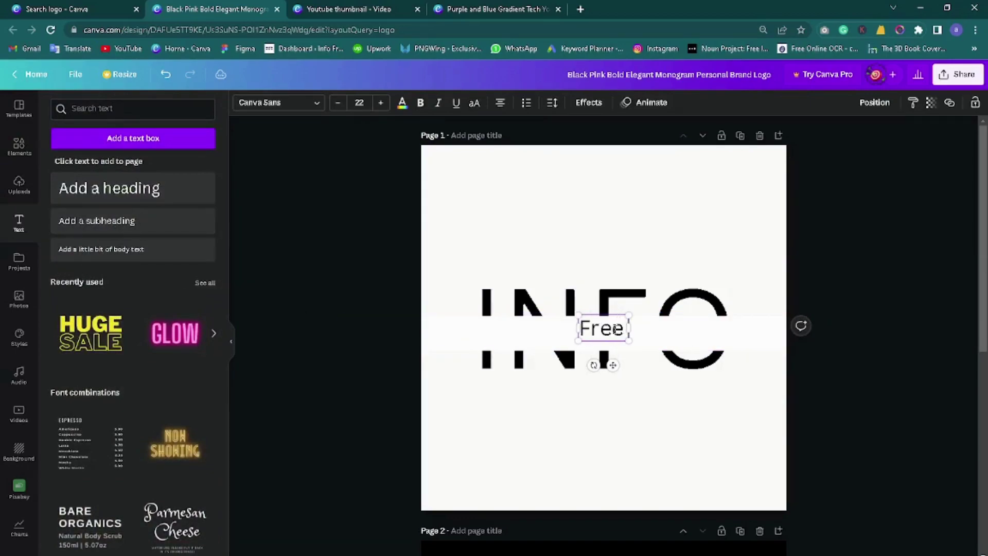
{"action": "type", "text": " Hun"}
{"action": "key", "text": "BackSpace"}
{"action": "type", "text": "bn"}
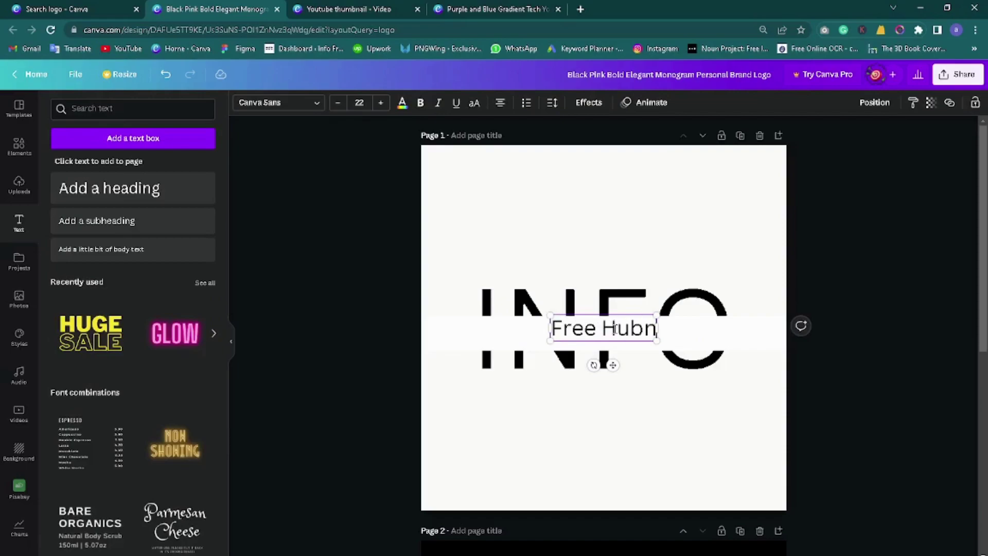
{"action": "key", "text": "BackSpace"}
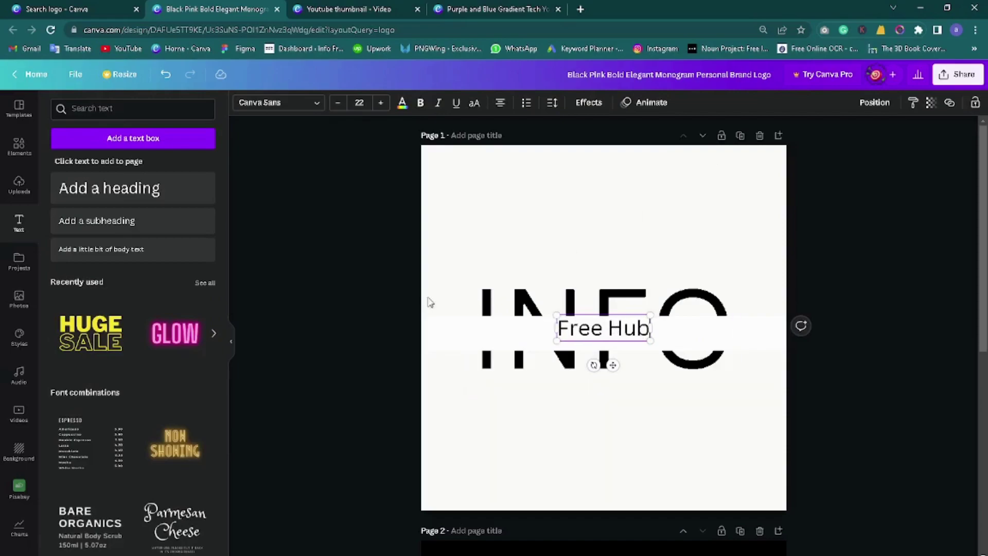
{"action": "left_click", "coordinate": [354, 306]}
{"action": "left_click_drag", "start_coordinate": [607, 339], "coordinate": [608, 344]}
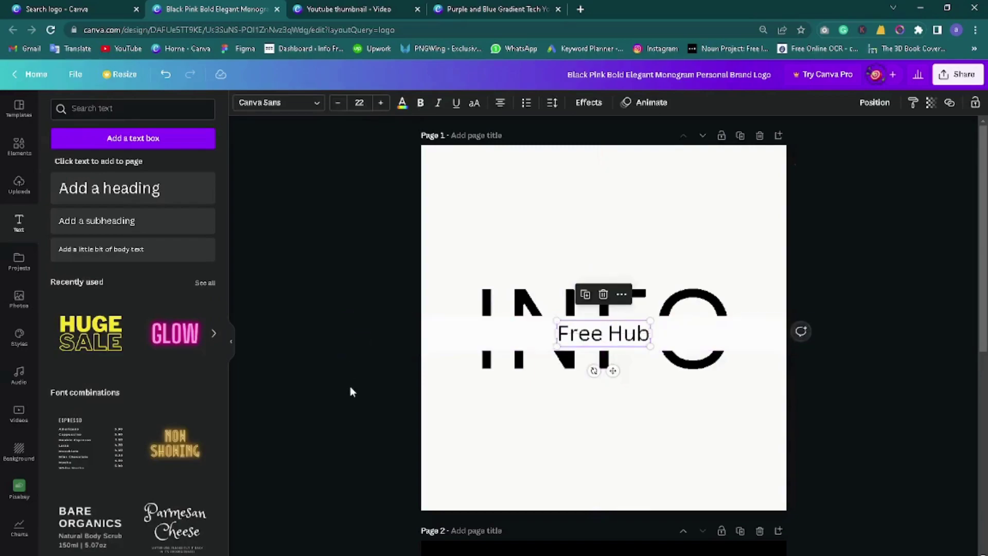
{"action": "left_click", "coordinate": [465, 382]}
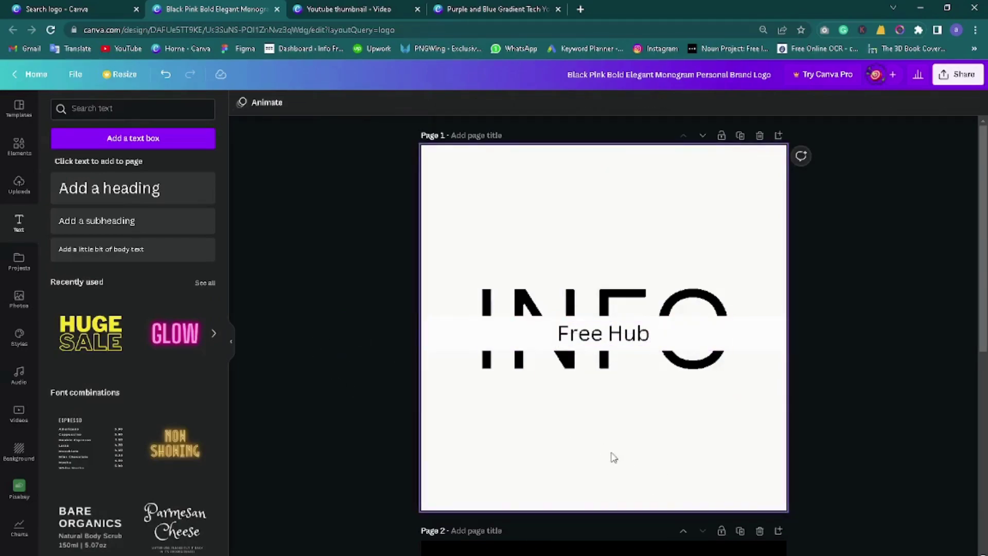
- Set the INFO letters in the Anton font
{"action": "left_click", "coordinate": [425, 334]}
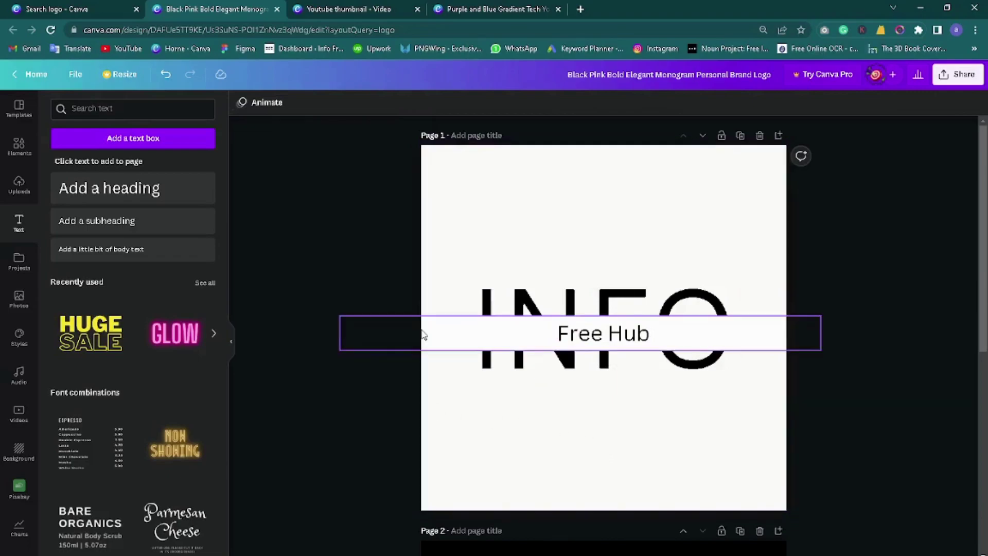
{"action": "left_click", "coordinate": [241, 102]}
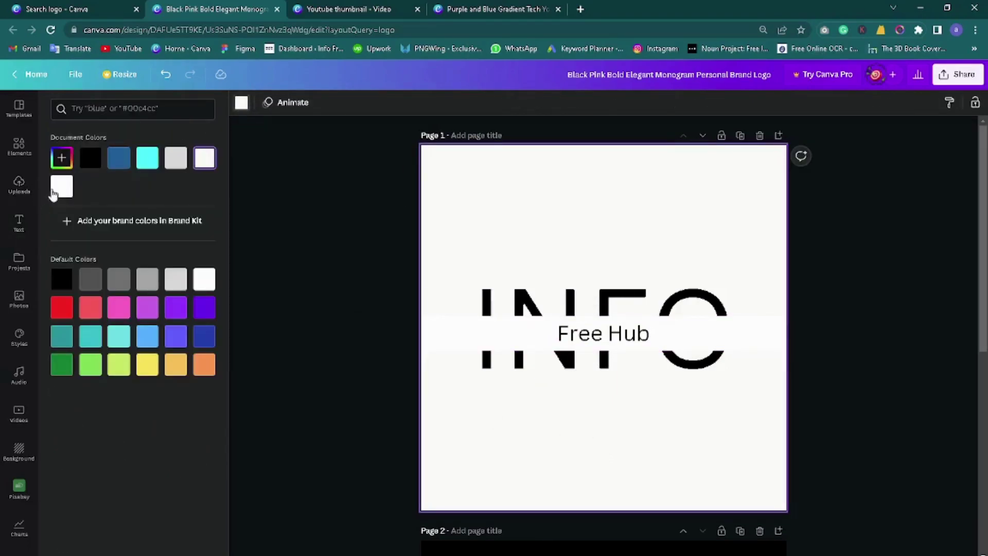
{"action": "left_click", "coordinate": [353, 221]}
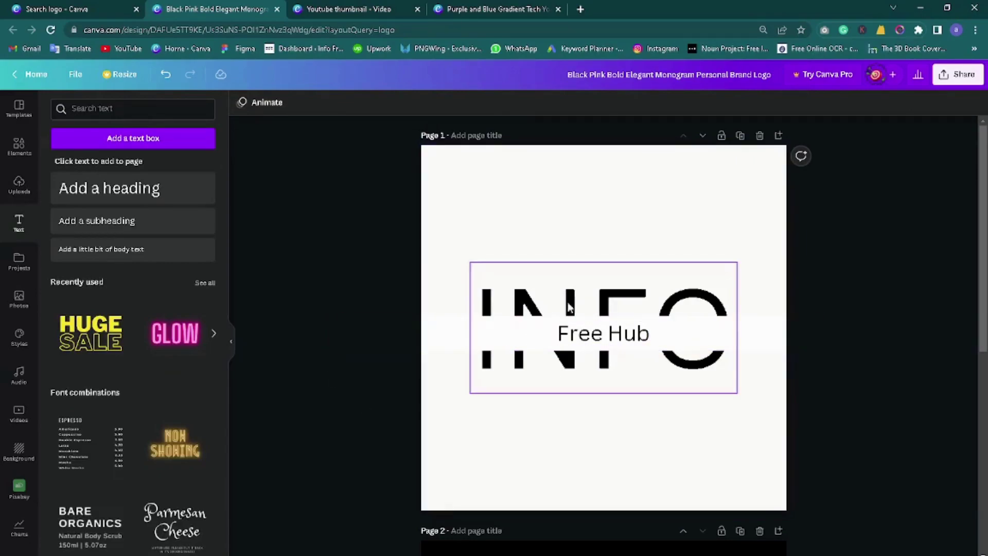
{"action": "left_click", "coordinate": [538, 314]}
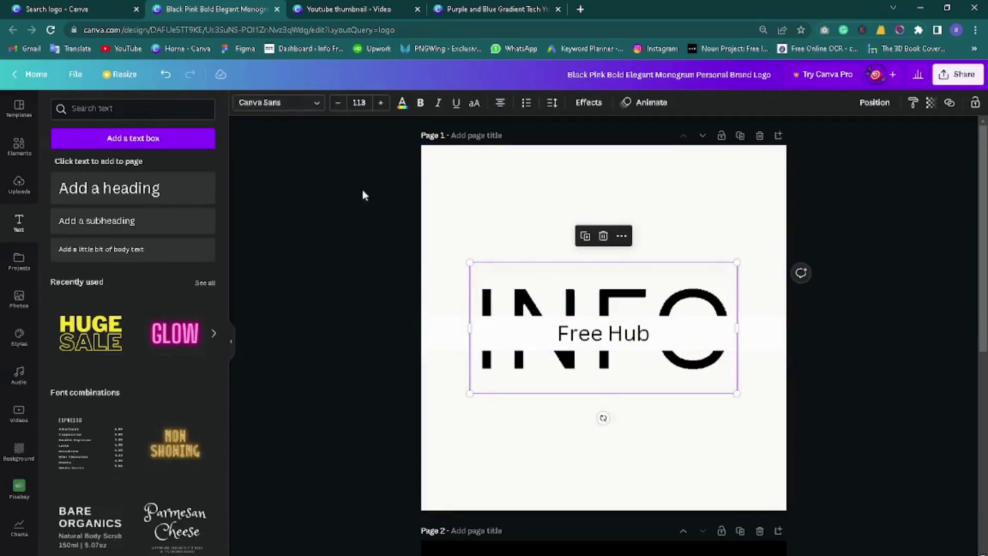
{"action": "left_click", "coordinate": [274, 105]}
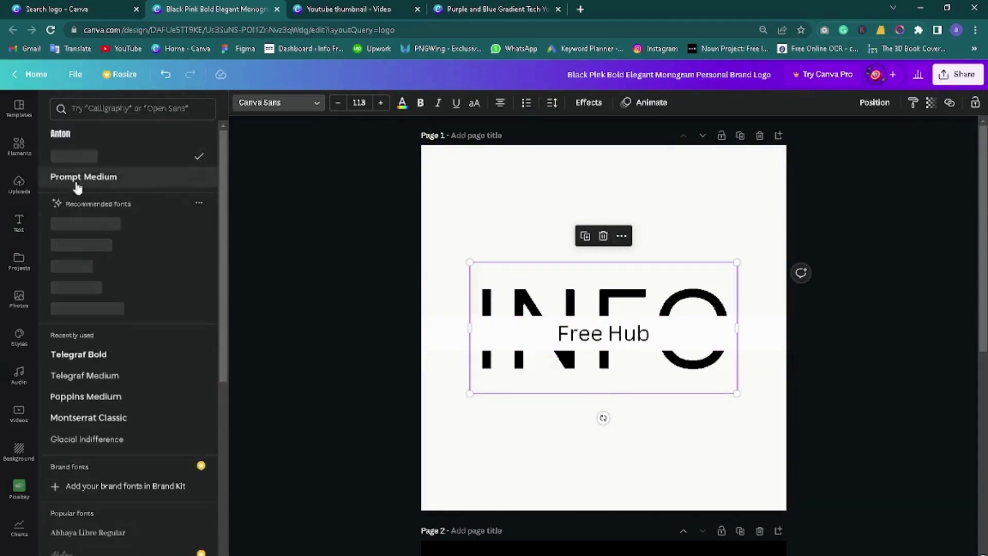
{"action": "left_click", "coordinate": [60, 133]}
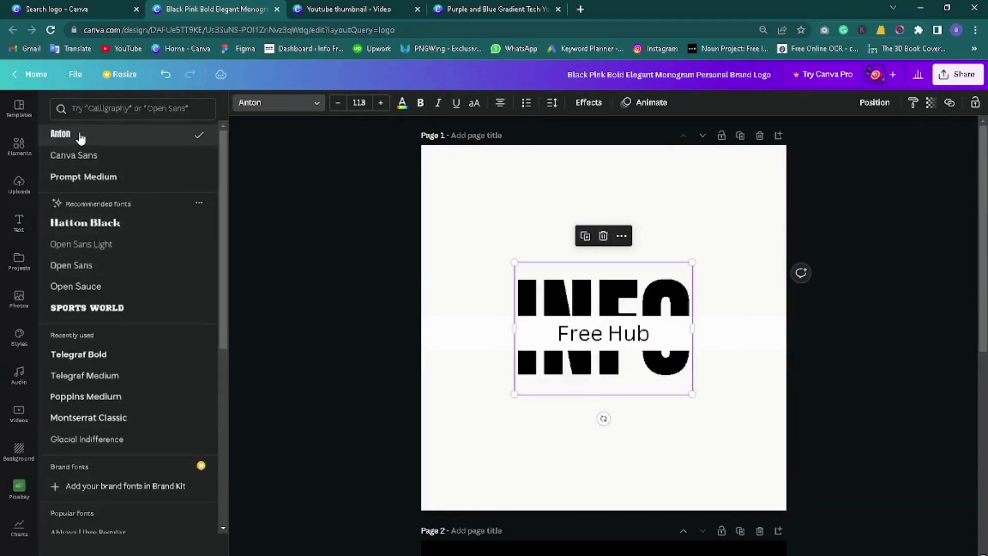
{"action": "key", "text": "Escape"}
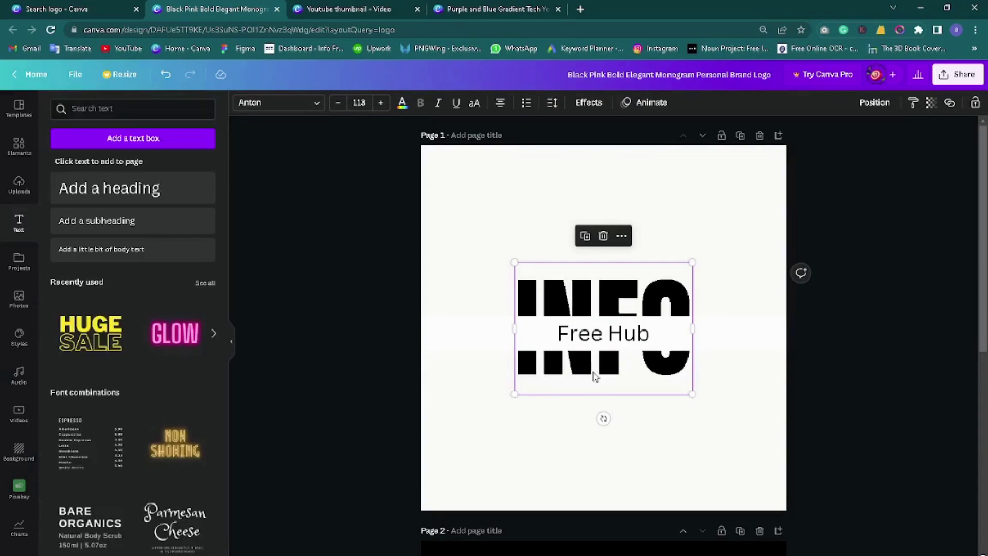
{"action": "left_click", "coordinate": [363, 338]}
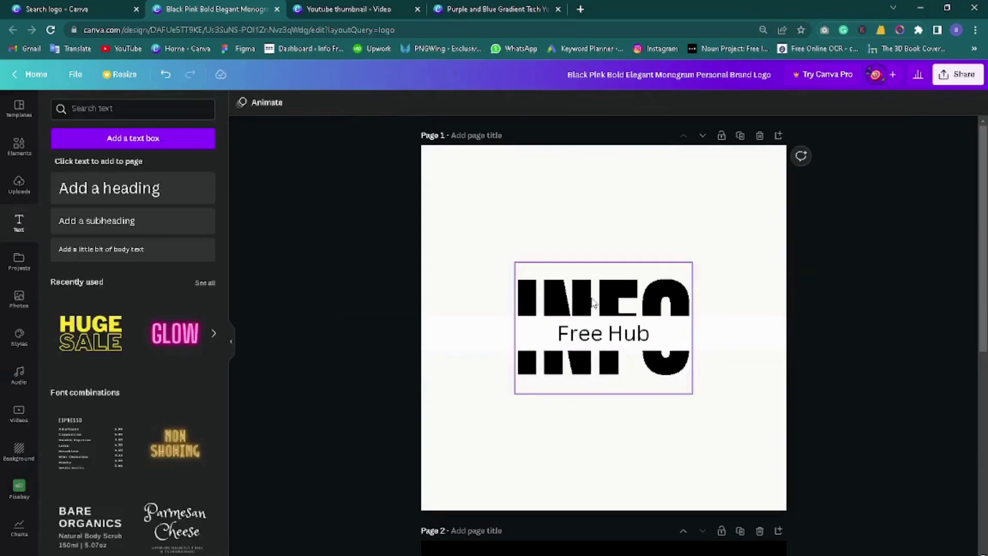
{"action": "left_click", "coordinate": [592, 297]}
{"action": "left_click", "coordinate": [327, 342]}
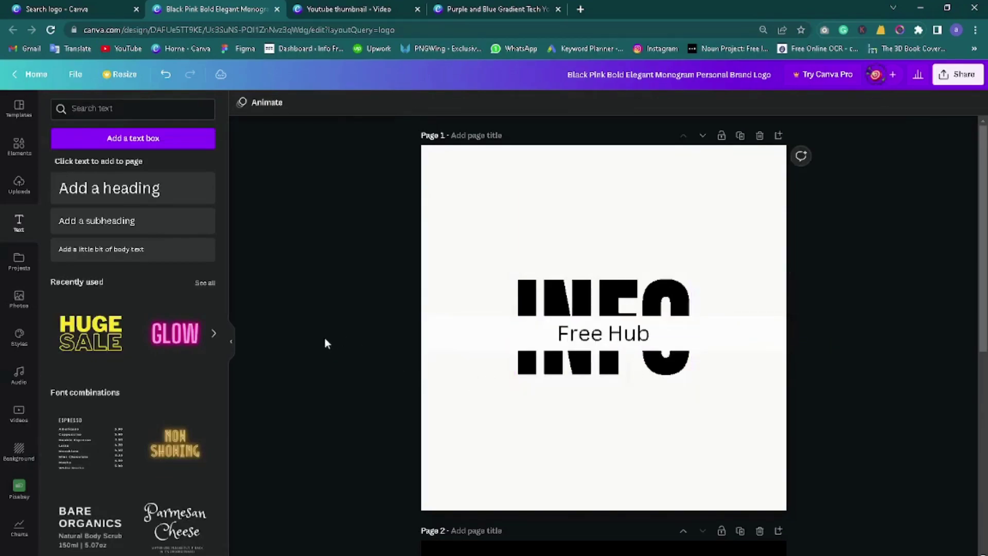
- Set the Free Hub text in the Prompt Medium font
{"action": "left_click", "coordinate": [602, 336]}
{"action": "left_click", "coordinate": [272, 102]}
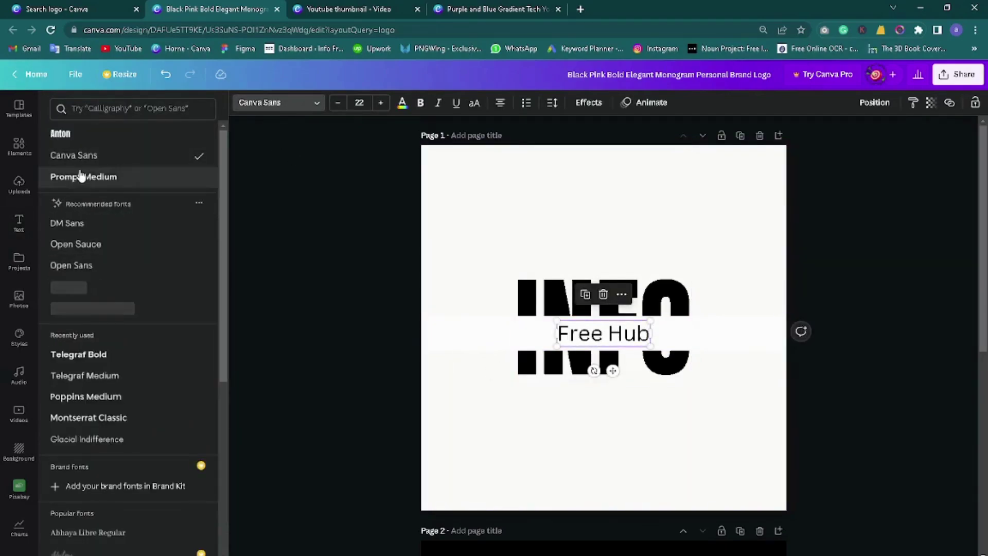
{"action": "left_click", "coordinate": [98, 177]}
{"action": "left_click", "coordinate": [333, 304]}
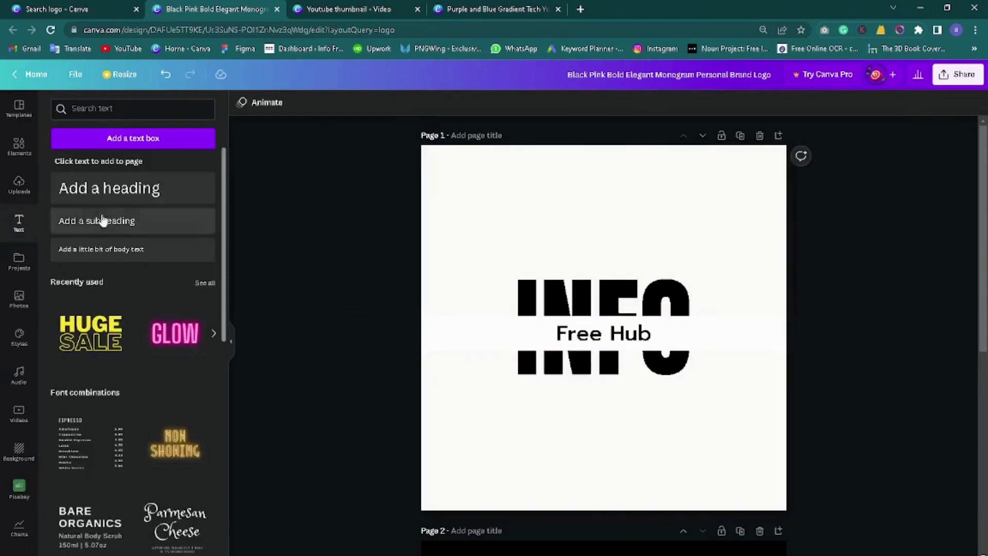
- Add the uploaded red SUBSCRIBE image, shrink it and place it bottom-right
{"action": "left_click", "coordinate": [28, 155]}
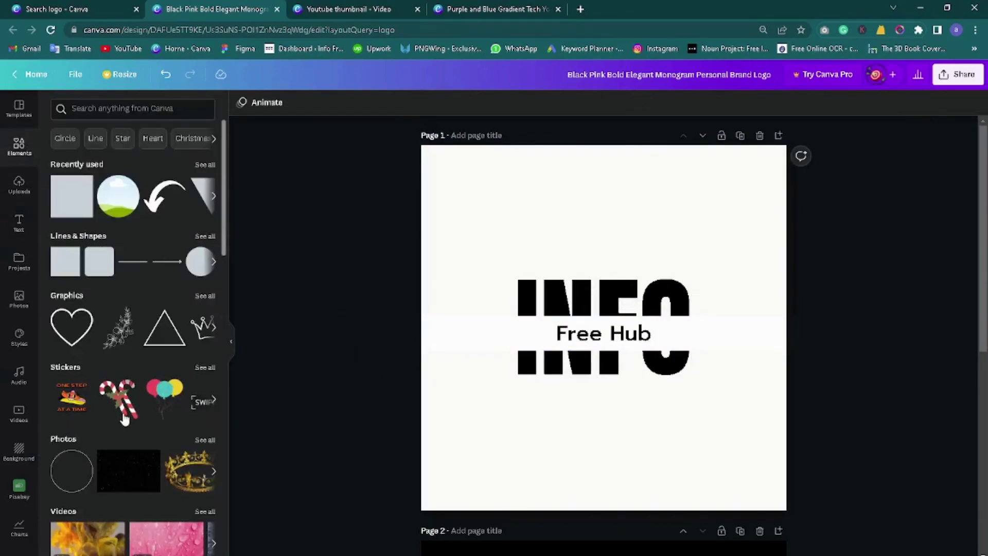
{"action": "left_click", "coordinate": [20, 194]}
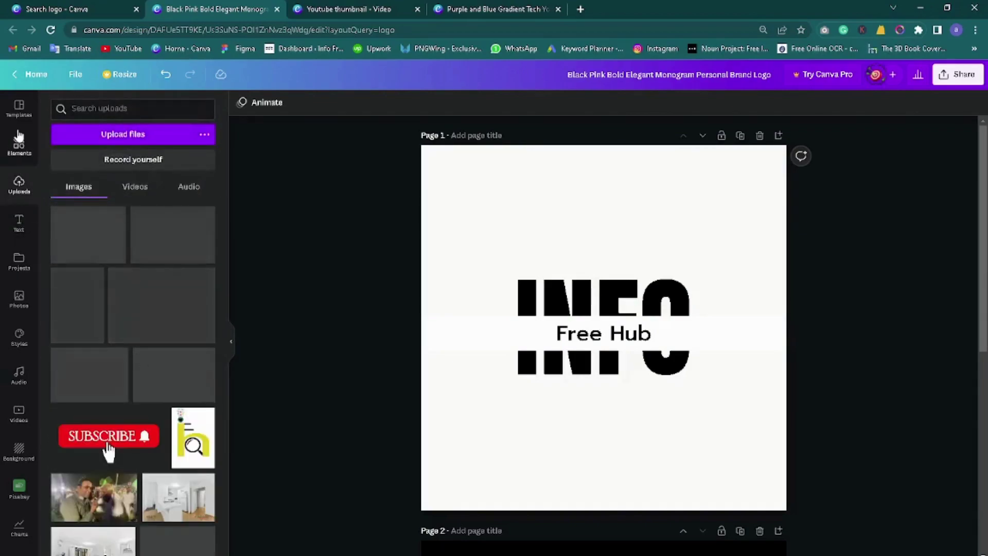
{"action": "left_click", "coordinate": [19, 147]}
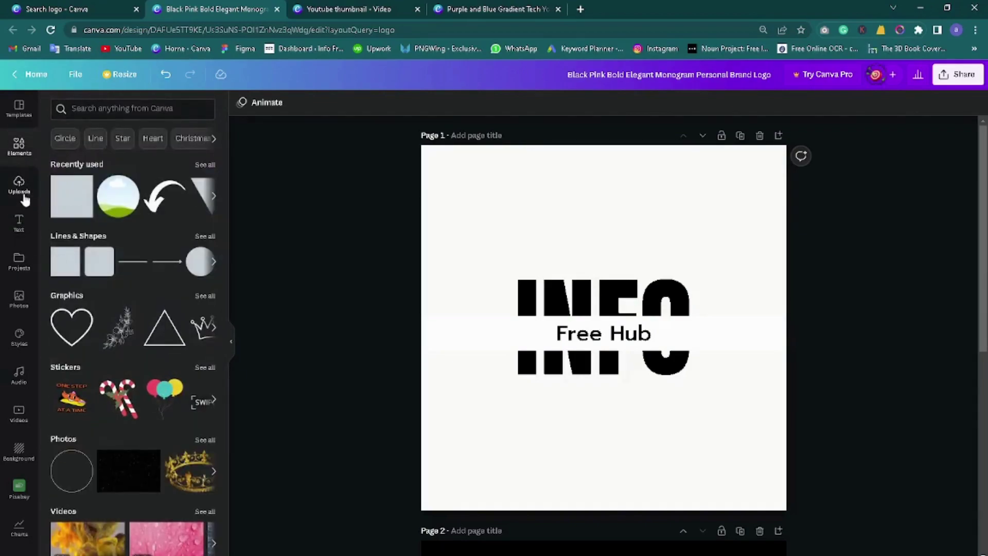
{"action": "left_click", "coordinate": [20, 191]}
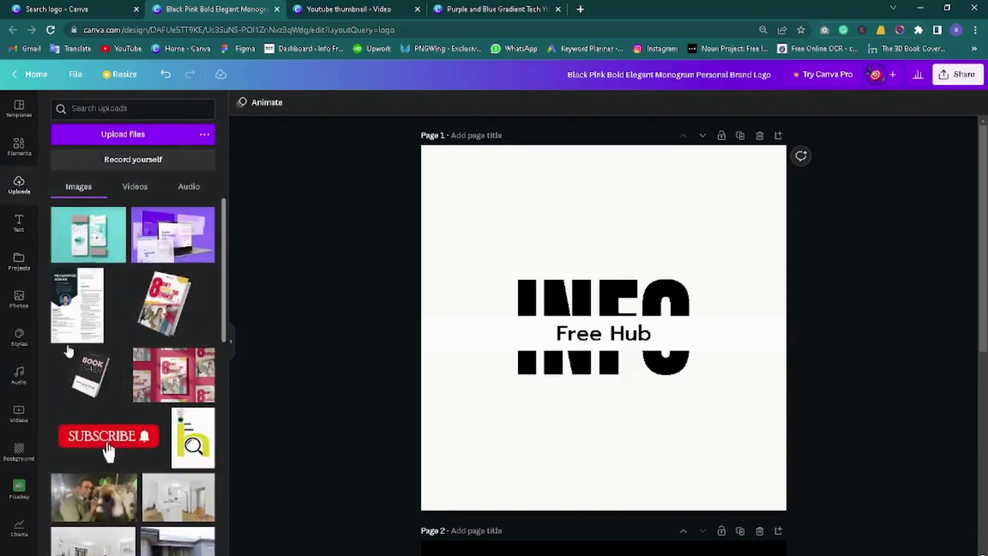
{"action": "left_click", "coordinate": [98, 446]}
{"action": "left_click_drag", "start_coordinate": [639, 379], "coordinate": [693, 492]}
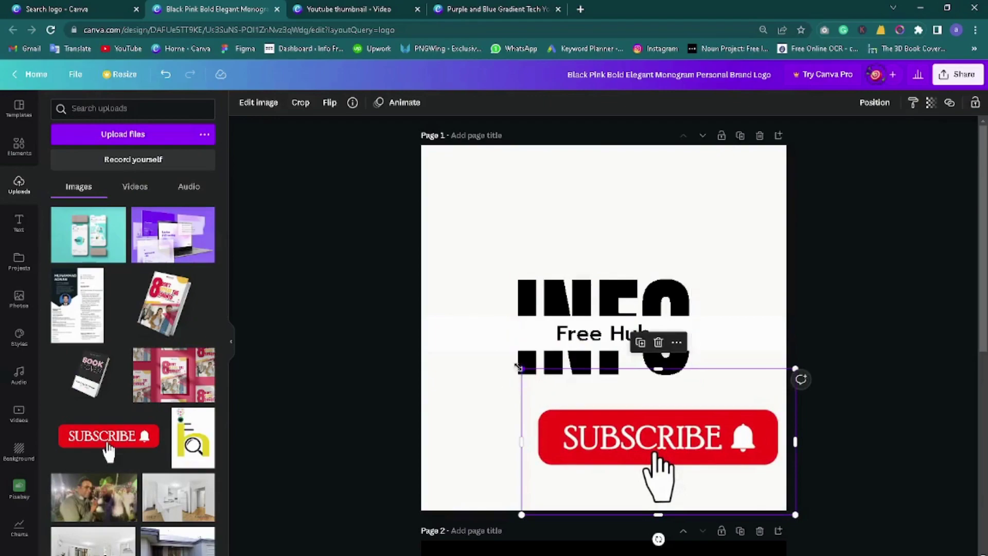
{"action": "left_click_drag", "start_coordinate": [522, 369], "coordinate": [664, 492]}
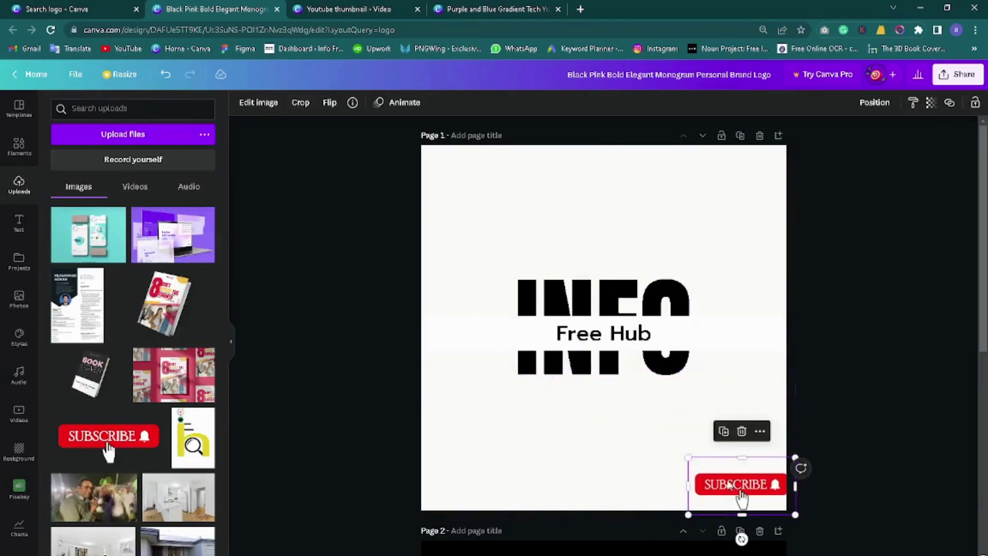
{"action": "left_click_drag", "start_coordinate": [730, 483], "coordinate": [713, 478]}
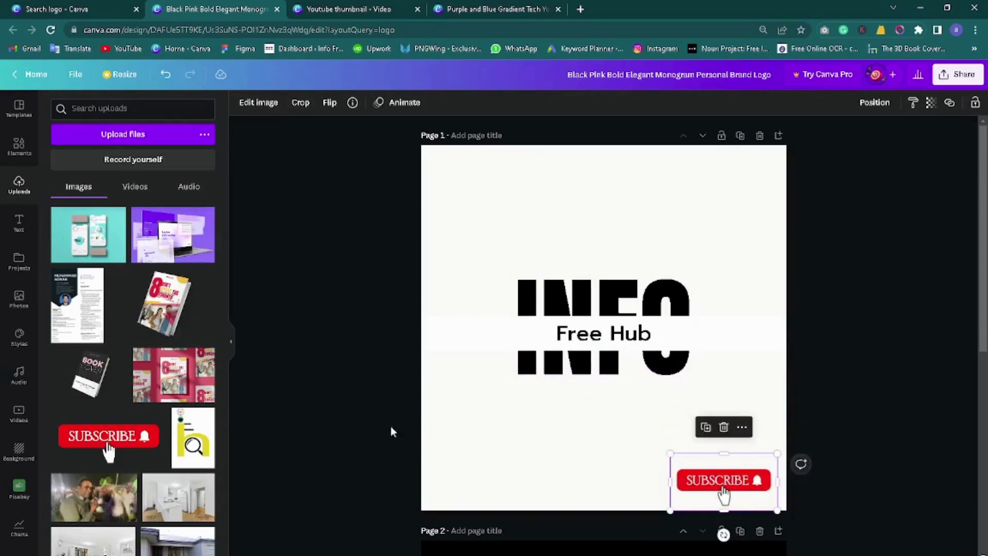
{"action": "left_click", "coordinate": [372, 429]}
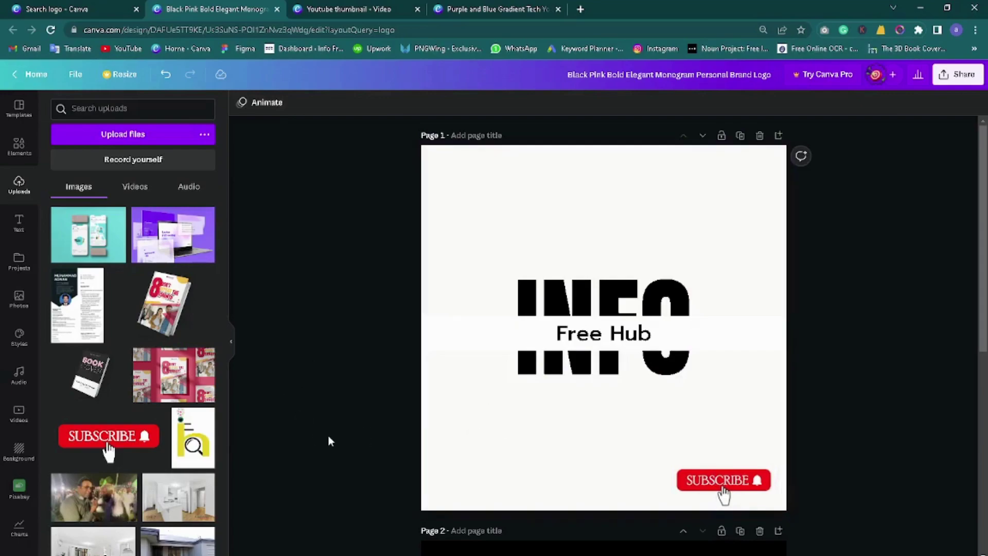
- Go to page 2 and select the blue logo icon above CONNECT TECHNOLOGY
{"action": "scroll", "coordinate": [431, 390], "scroll_direction": "down", "scroll_amount": 5}
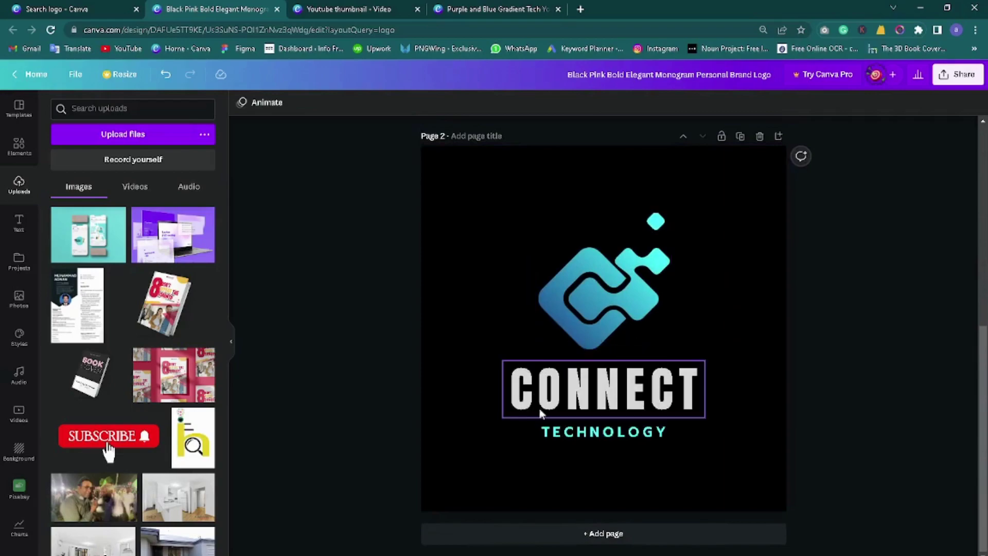
{"action": "left_click", "coordinate": [541, 412]}
{"action": "left_click", "coordinate": [431, 398]}
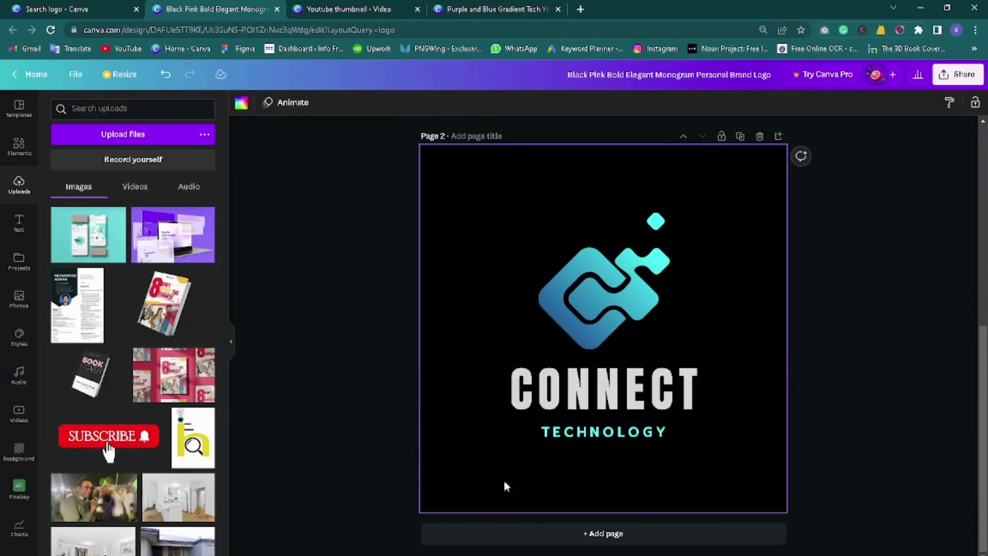
{"action": "left_click", "coordinate": [566, 291]}
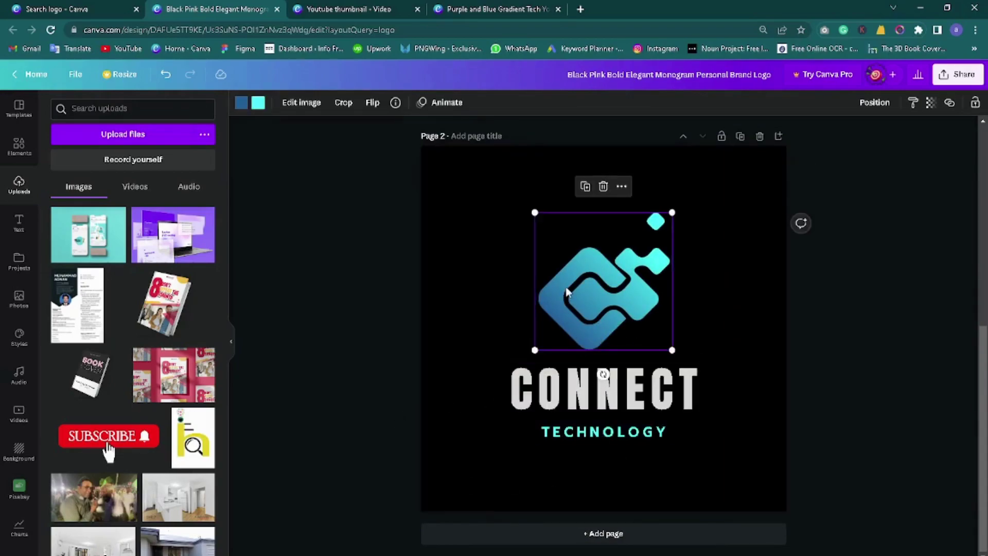